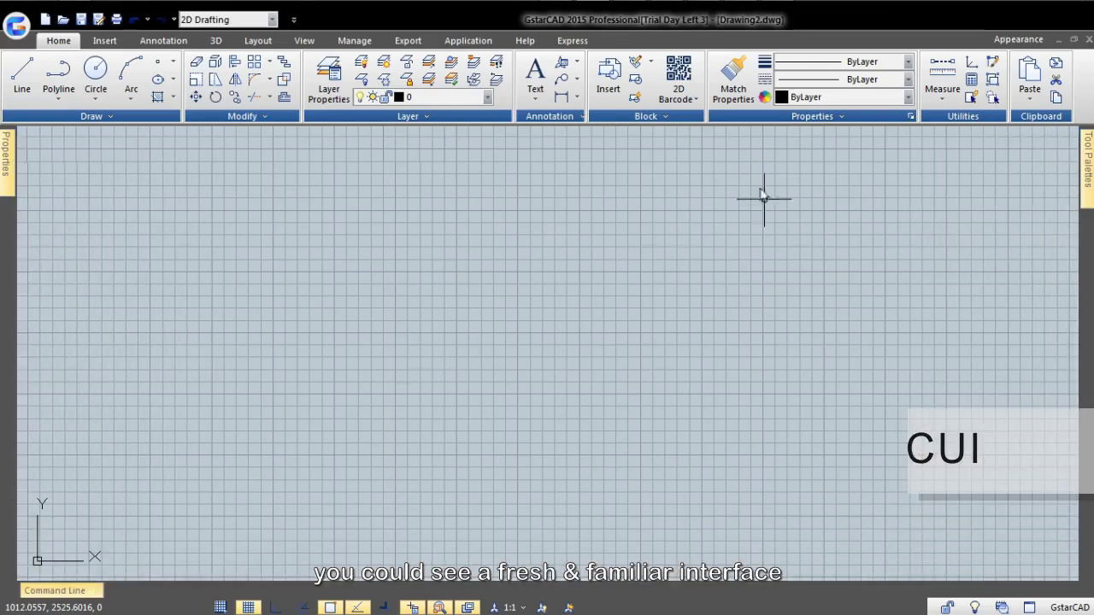
Step: Apply a different interface colour theme and switch to the GstarCAD Classic workspace
left_click(1017, 41)
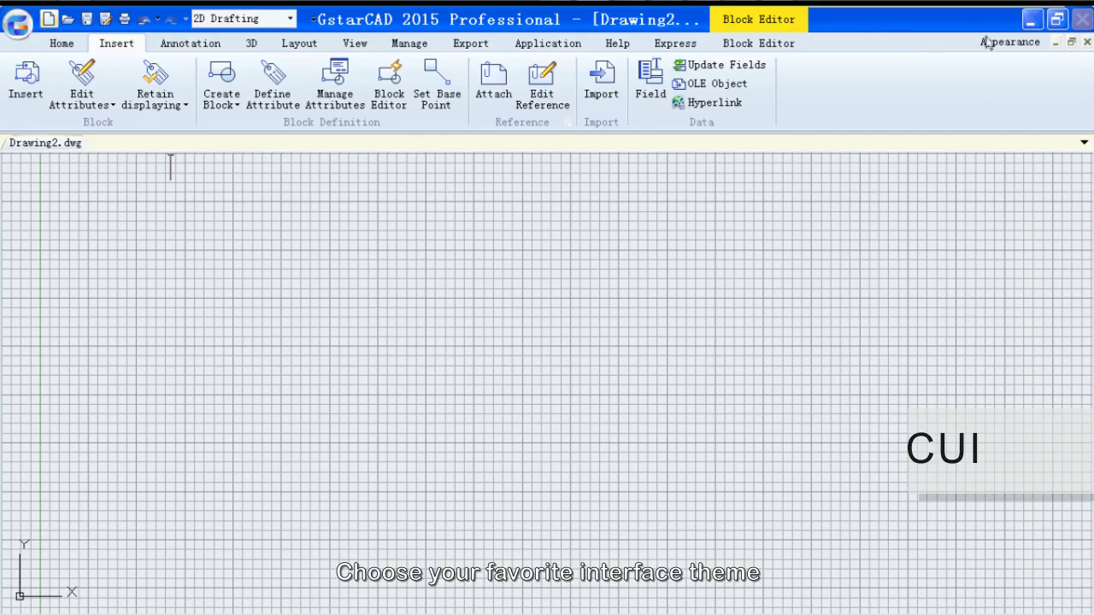
left_click(990, 42)
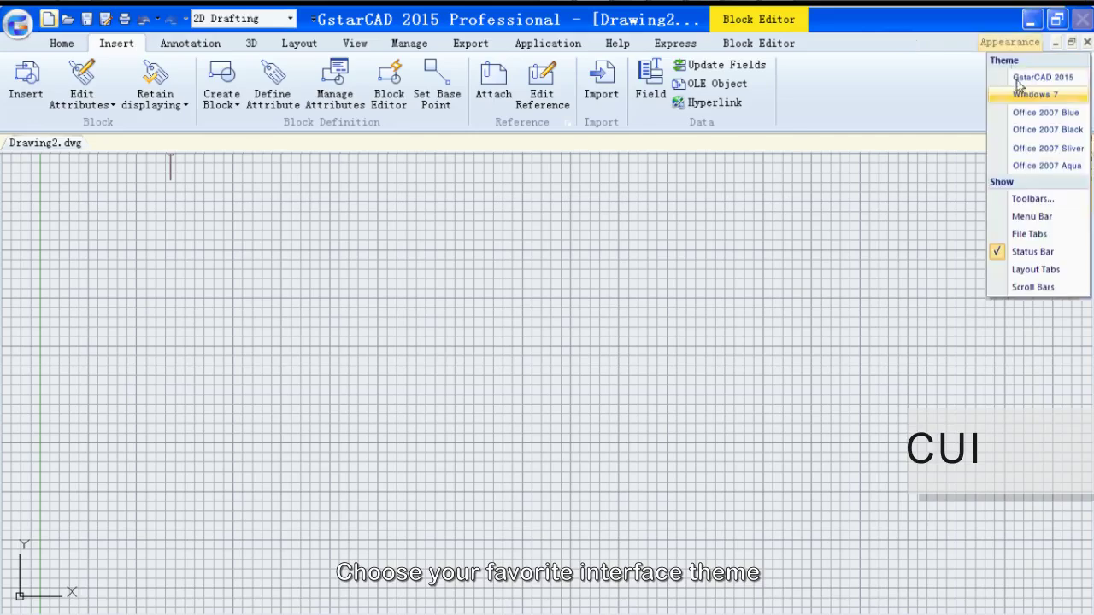
left_click(1017, 85)
left_click(256, 30)
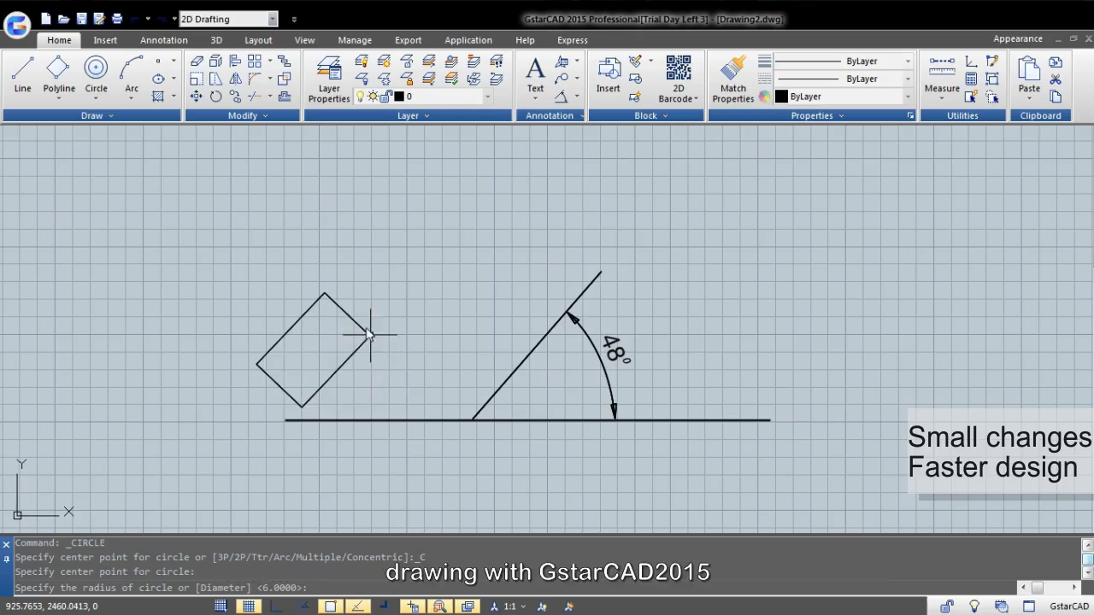
Step: Start a rotated rectangle from the Polyline dropdown's shape variants
left_click(59, 98)
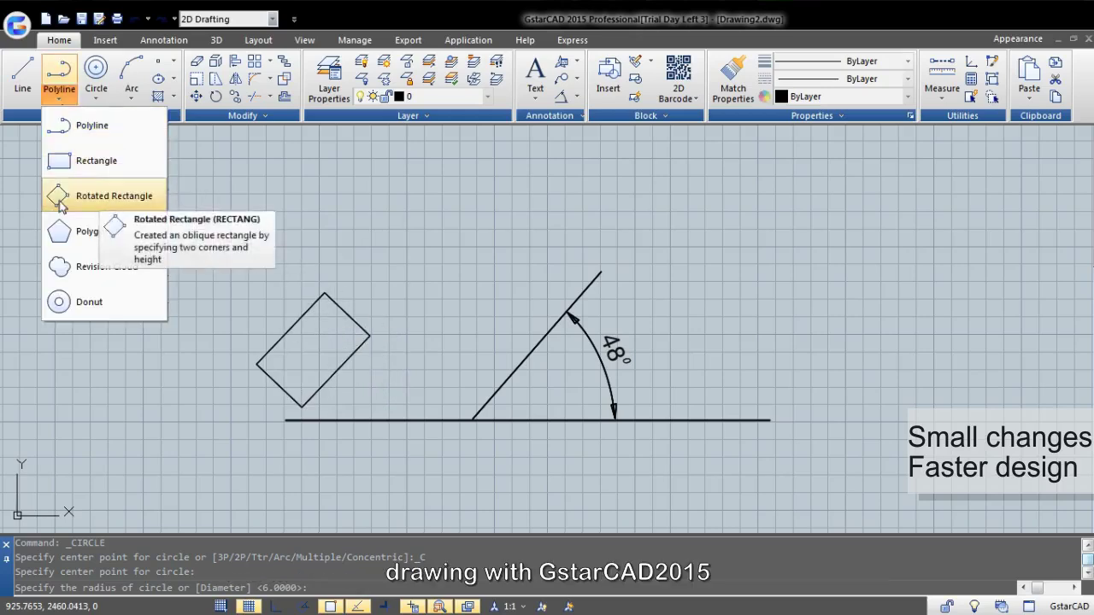
left_click(60, 202)
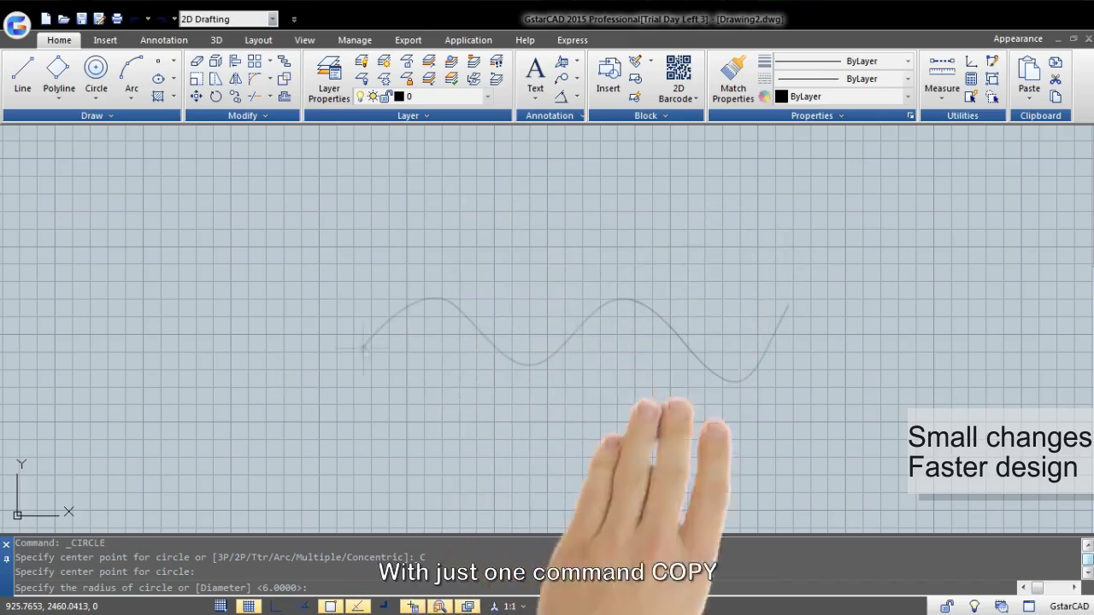
Step: Start the Concentric circle option from the Circle dropdown
left_click(97, 98)
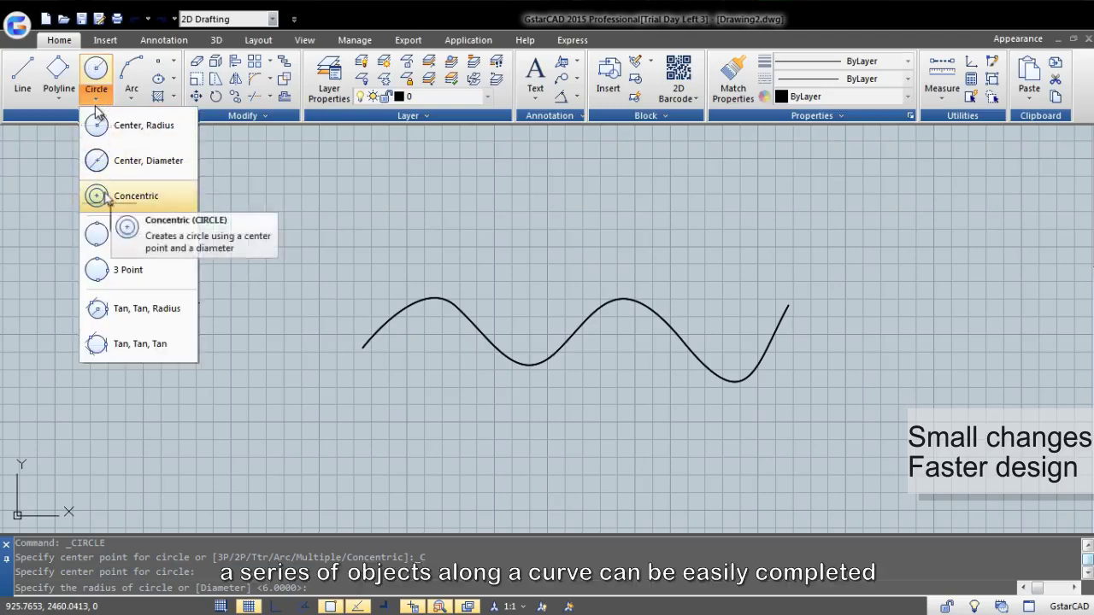
left_click(109, 198)
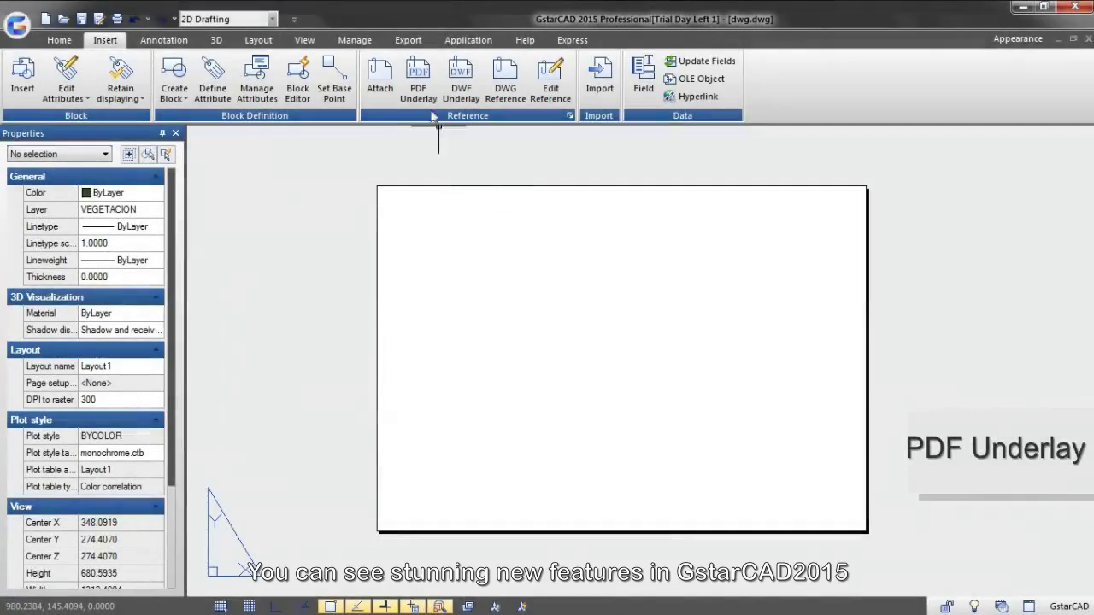
Step: Attach sheet 3 of the 2-PLANTA GENERAL PLOTEAR PDF as an underlay at scale 20
left_click(424, 89)
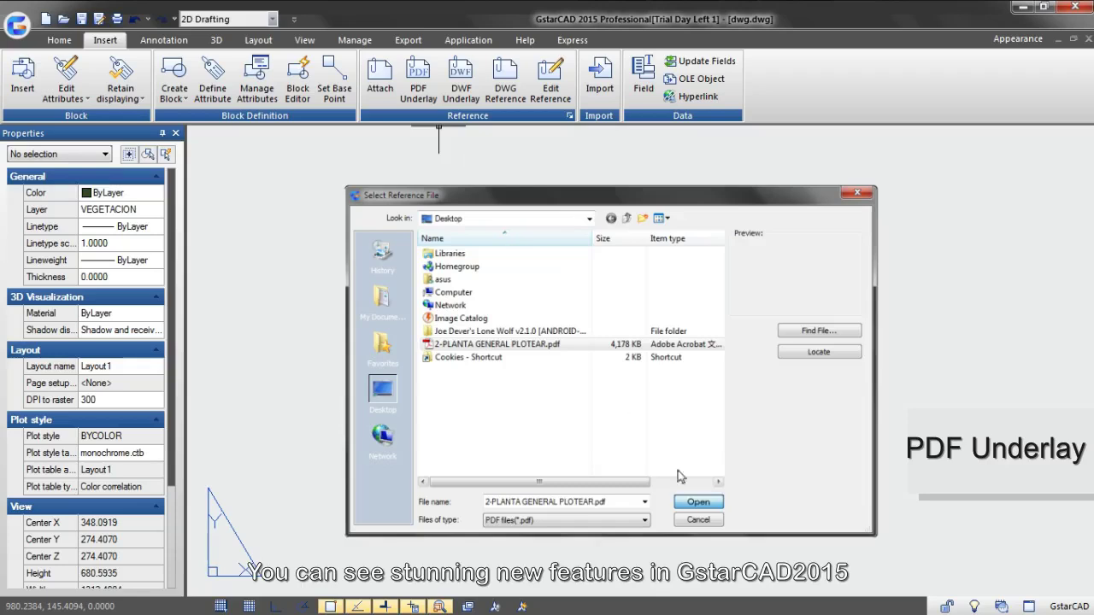
left_click(699, 504)
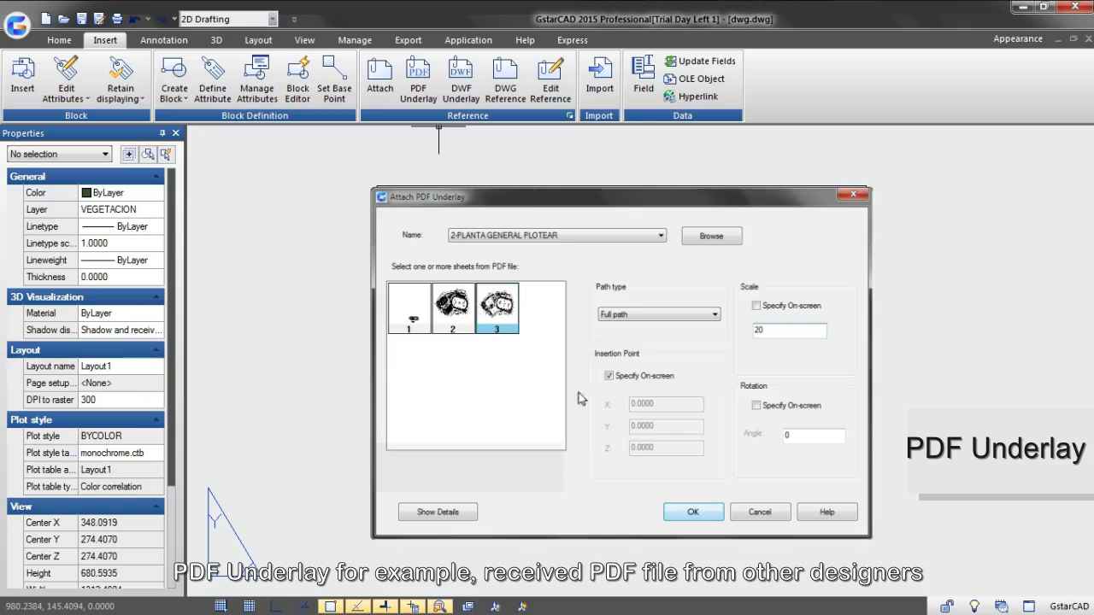
left_click(715, 517)
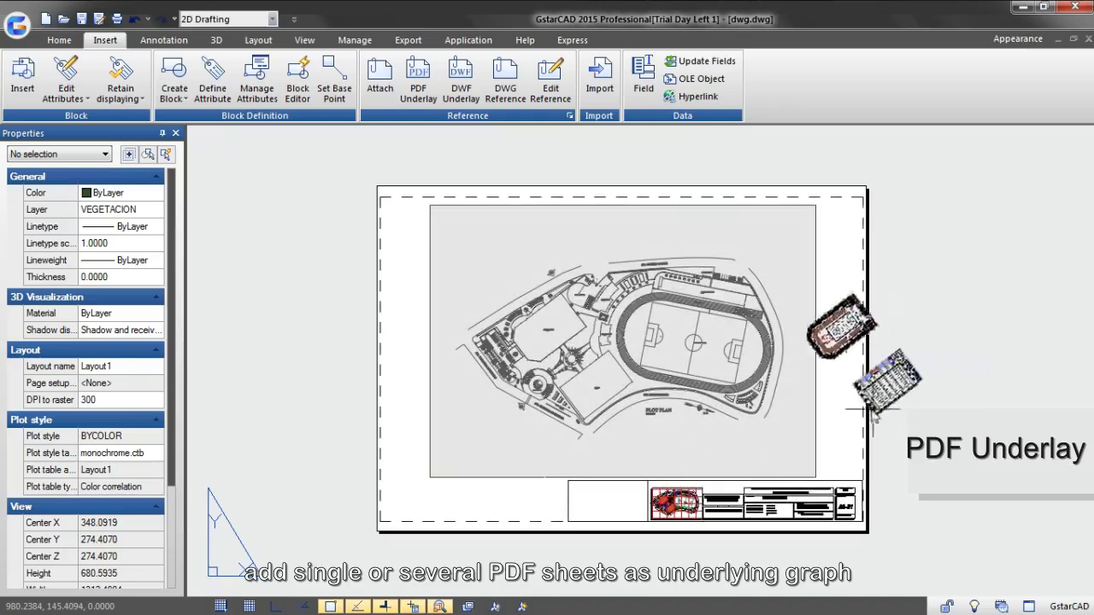
Step: Send the PDF underlay to the back of the draw order
left_click(560, 386)
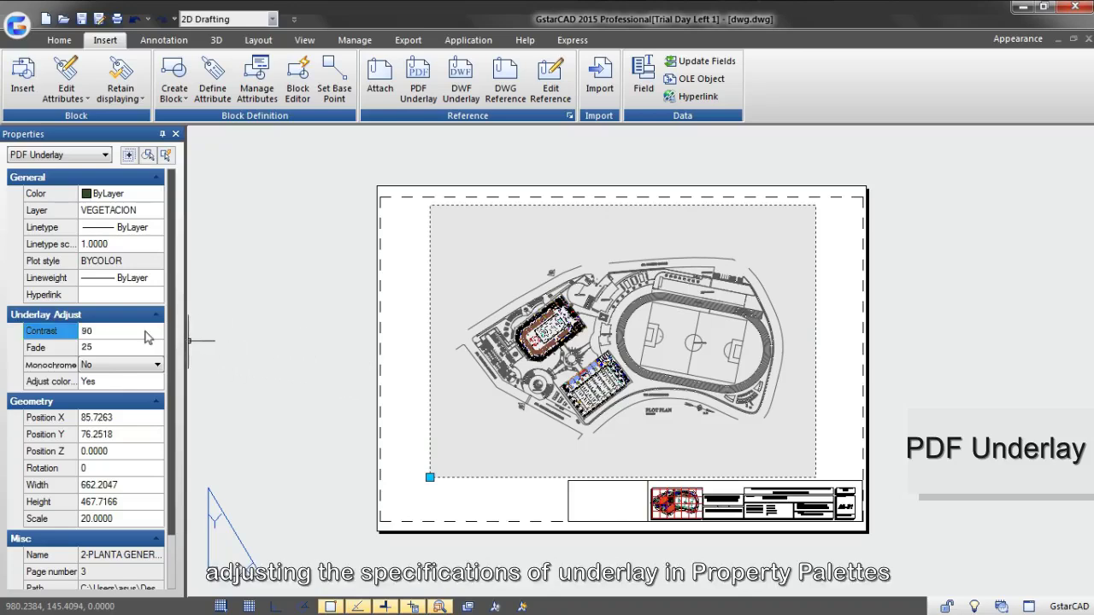
right_click(797, 333)
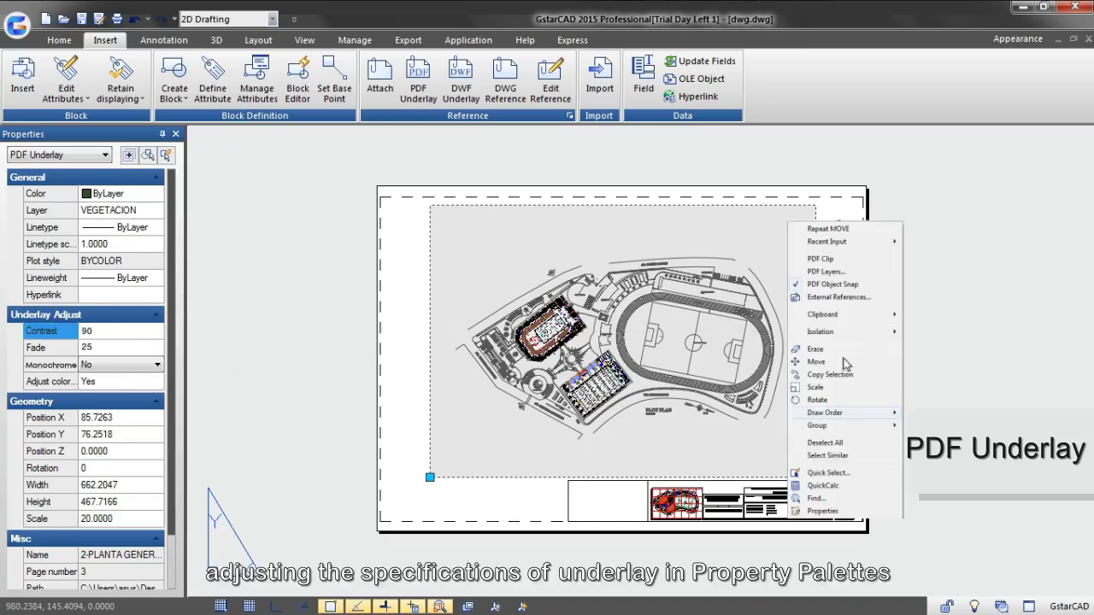
left_click(742, 430)
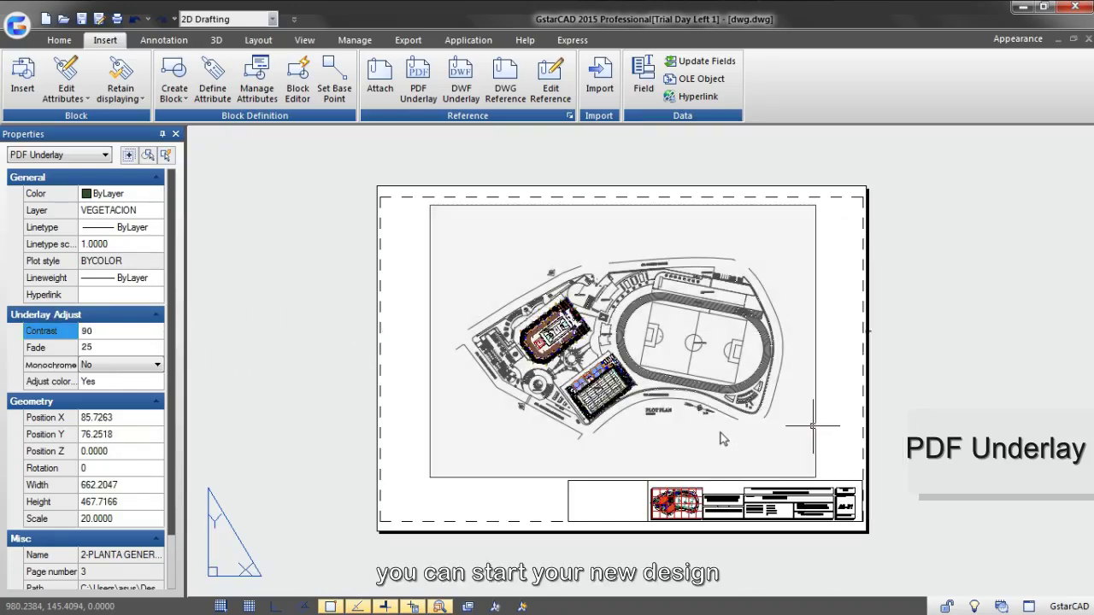